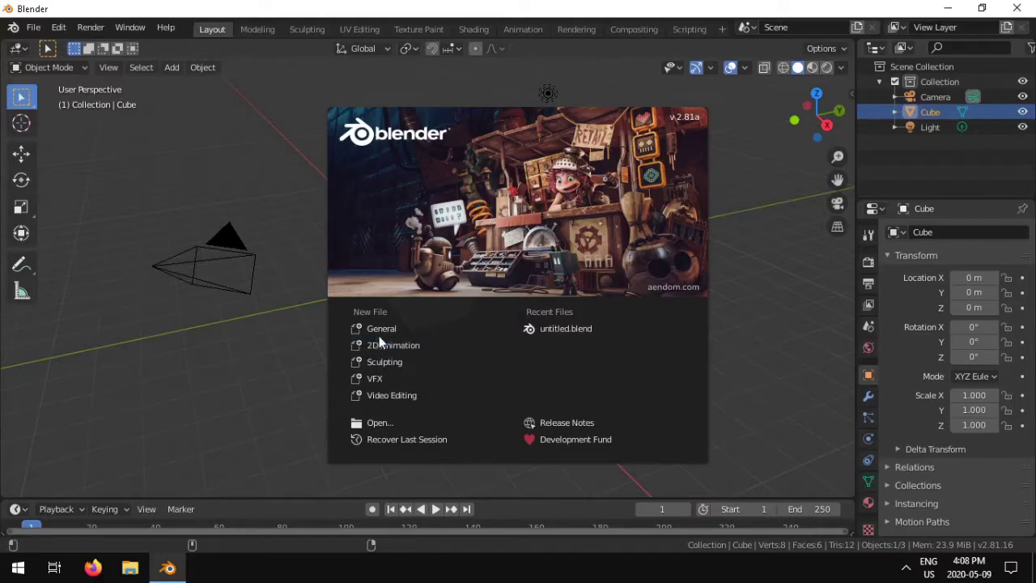
# Step: Start a new Video Editing project and look over the new-file options
pyautogui.click(380, 395)
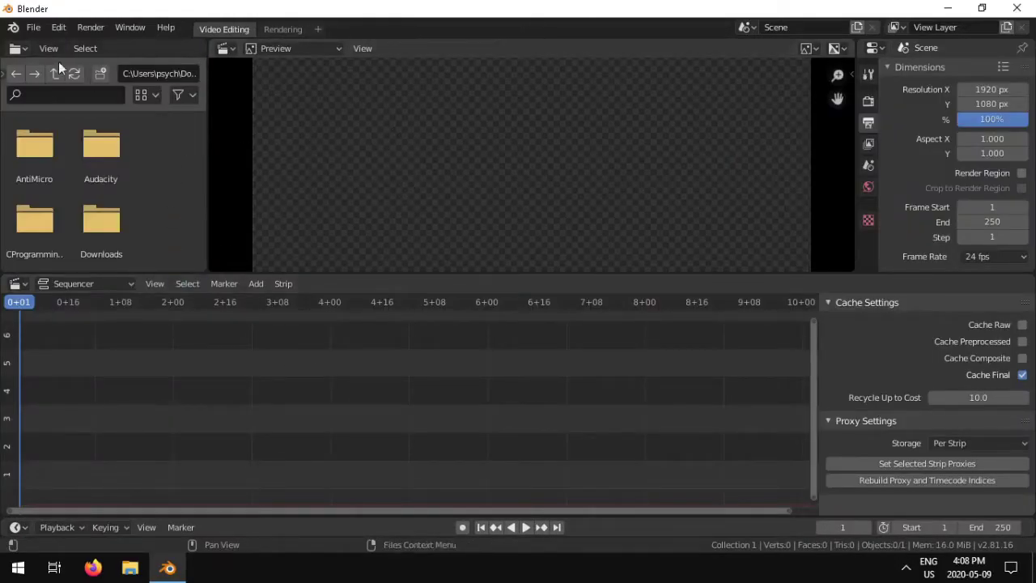
pyautogui.click(30, 29)
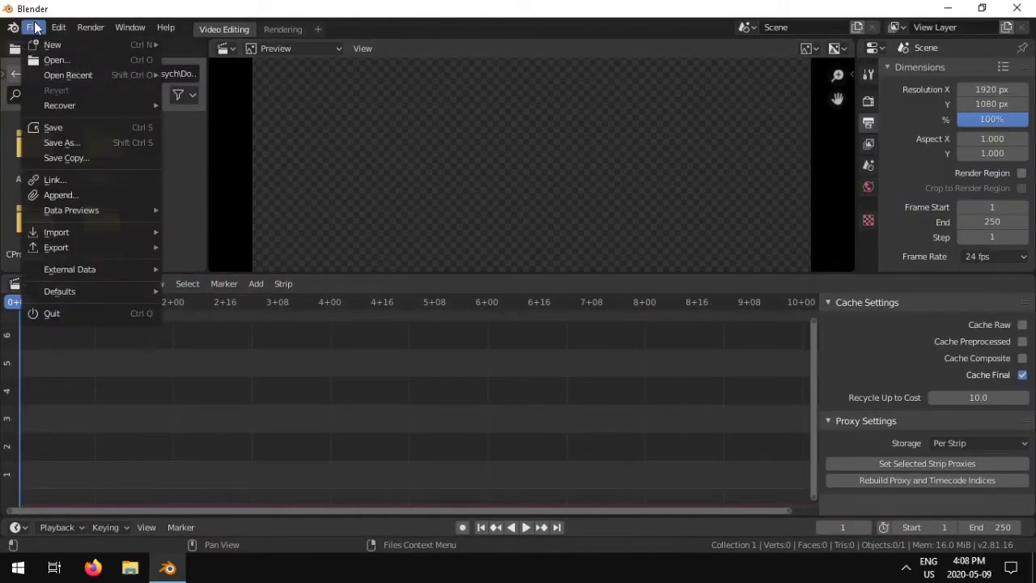
pyautogui.moveTo(47, 50)
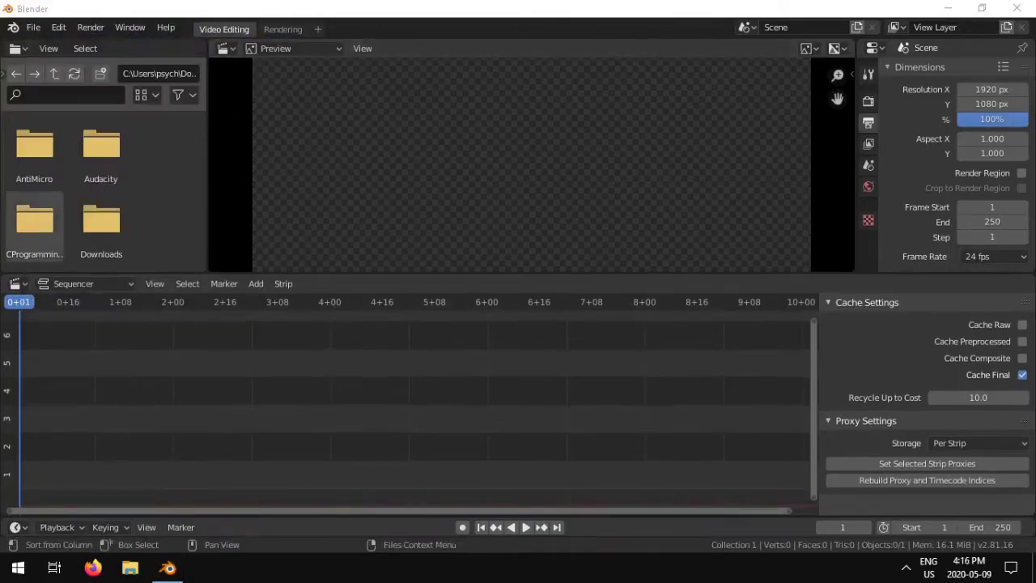
# Step: In the file browser, go up from Documents to the home folder and browse the folder list
pyautogui.scroll(-2, 146, 186)
pyautogui.scroll(-5, 150, 180)
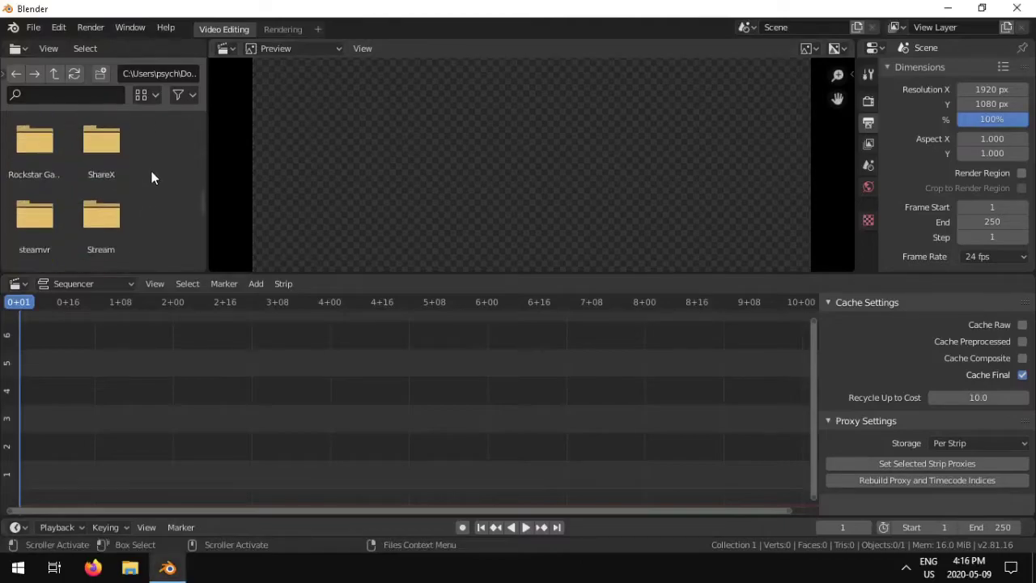
pyautogui.scroll(2, 153, 172)
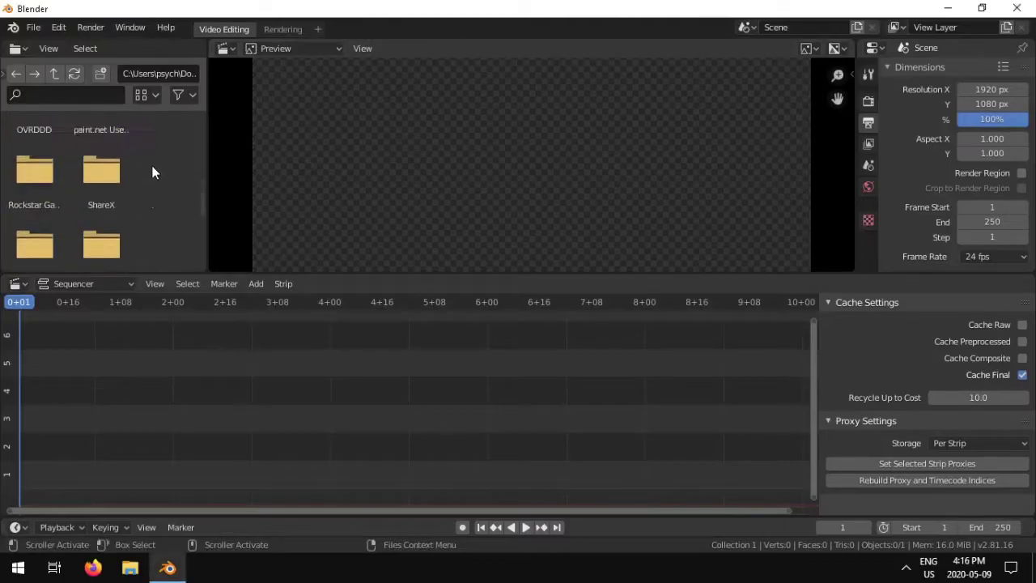
pyautogui.click(55, 73)
pyautogui.scroll(-4, 120, 204)
pyautogui.scroll(-3, 120, 208)
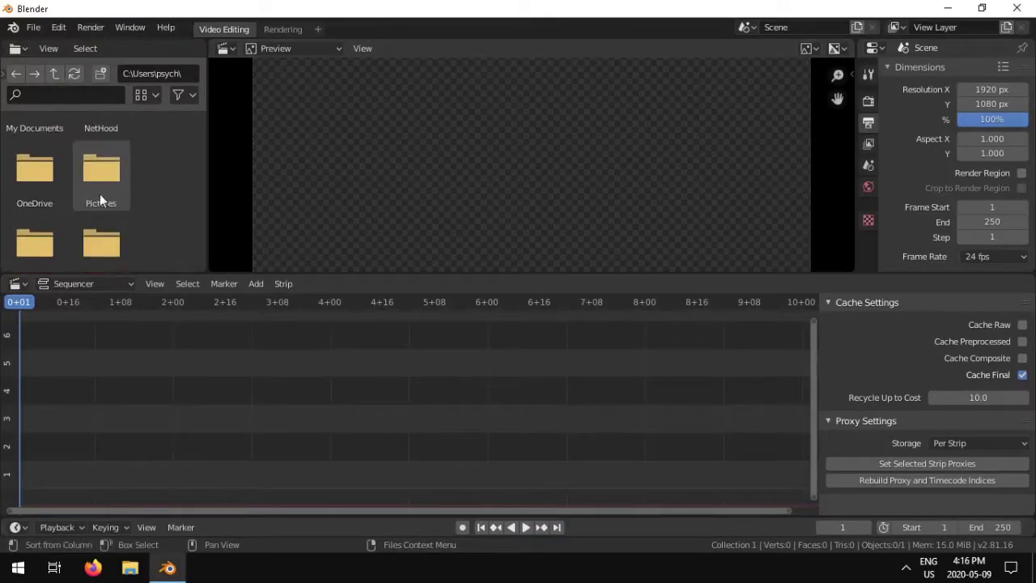
pyautogui.click(100, 194)
pyautogui.moveTo(34, 228); pyautogui.dragTo(44, 453)
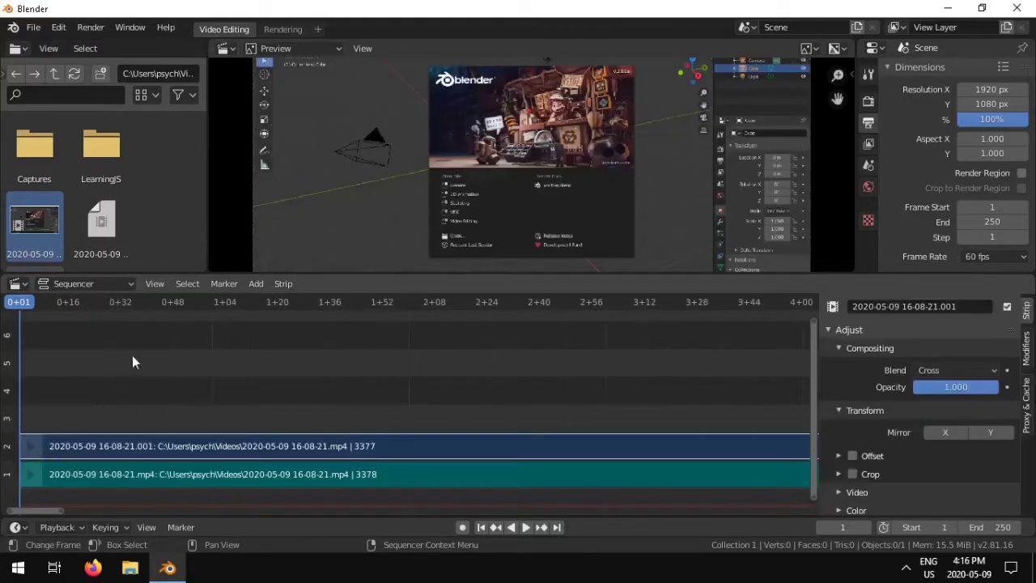
pyautogui.click(191, 459)
# Step: Select the movie strip on channel 2 and its sound strip on channel 1
pyautogui.click(194, 454)
pyautogui.click(194, 465)
pyautogui.scroll(-3, 103, 190)
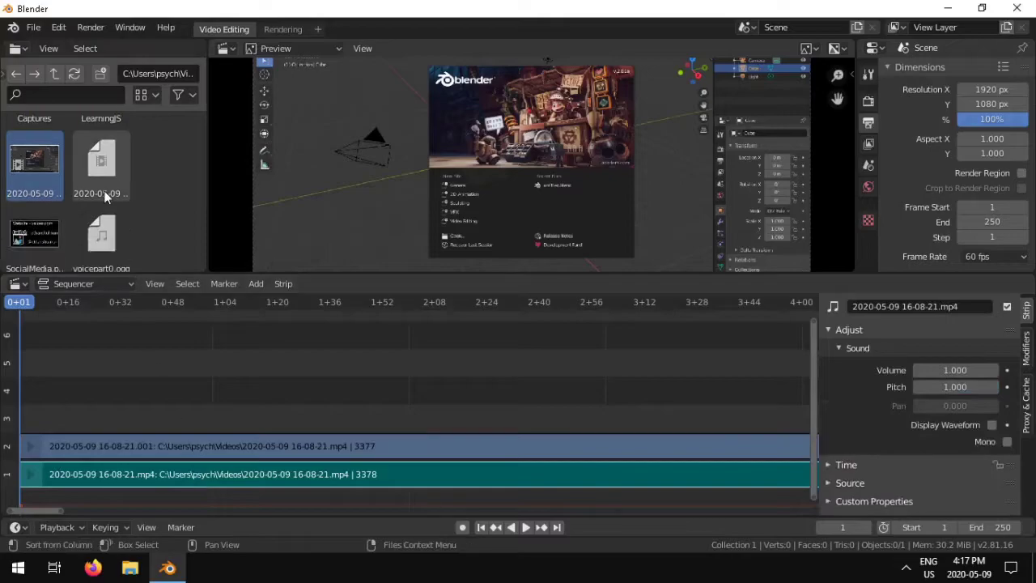
pyautogui.scroll(1, 121, 189)
pyautogui.scroll(1, 121, 189)
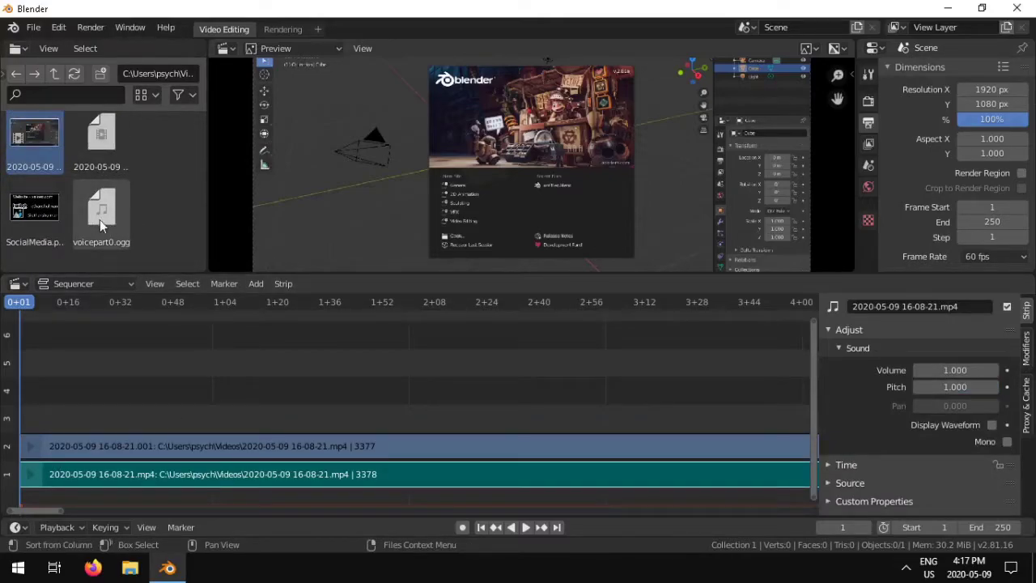
pyautogui.click(133, 453)
pyautogui.click(129, 466)
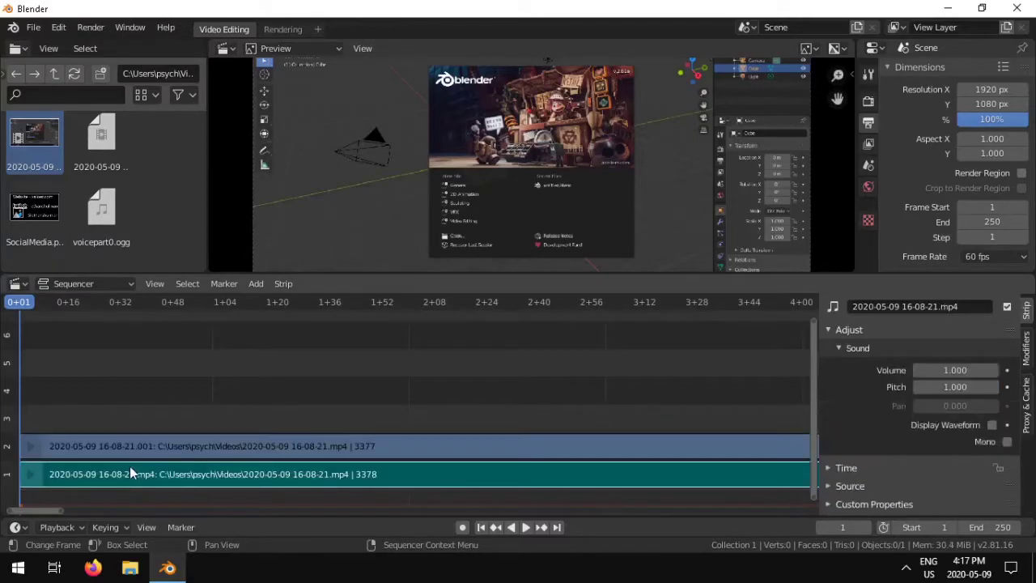
# Step: Delete the recording's original sound strip
pyautogui.rightClick(128, 477)
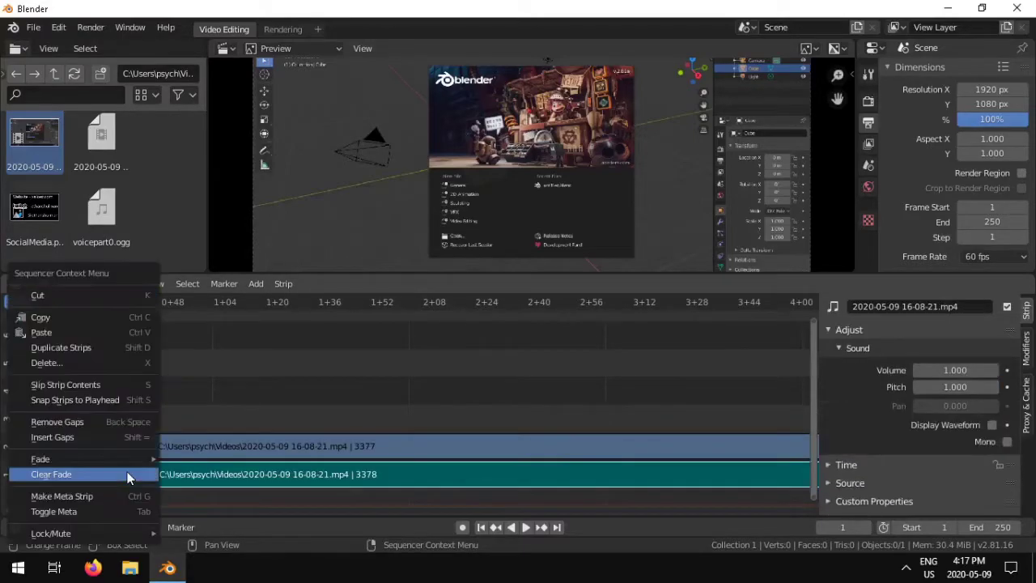
pyautogui.click(70, 363)
pyautogui.click(70, 361)
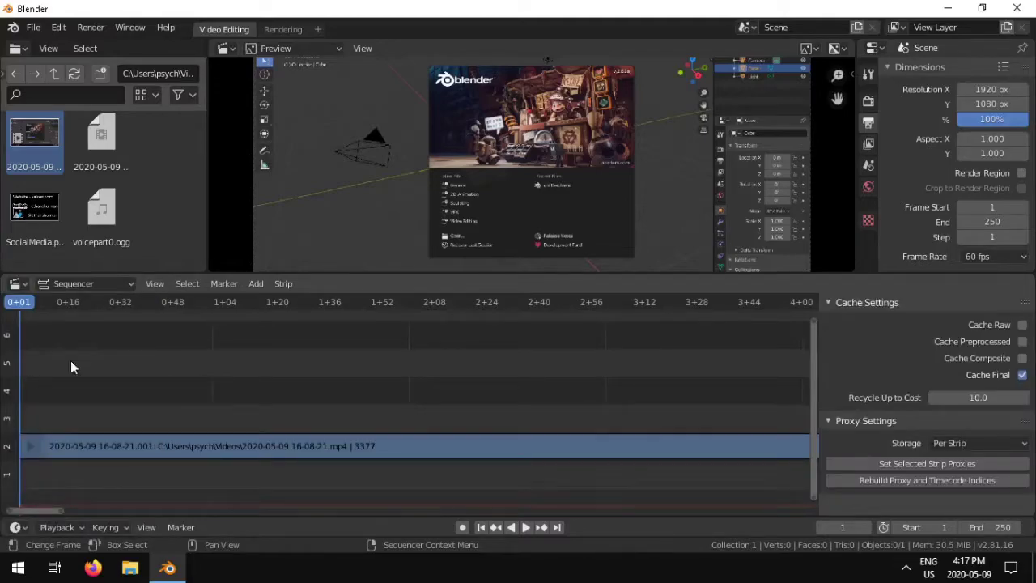
# Step: Add voicepart0.ogg as a sound strip and move it down to channel 1
pyautogui.click(93, 208)
pyautogui.moveTo(93, 209); pyautogui.dragTo(28, 474)
pyautogui.moveTo(71, 413); pyautogui.dragTo(72, 478)
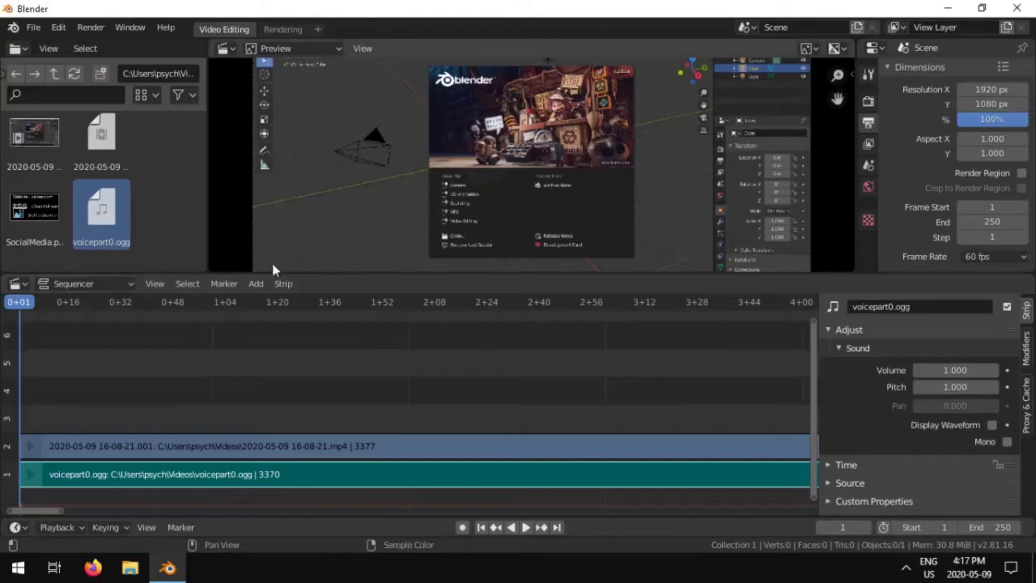
# Step: Play back the edit briefly, then stop playback
pyautogui.scroll(-5, 290, 449)
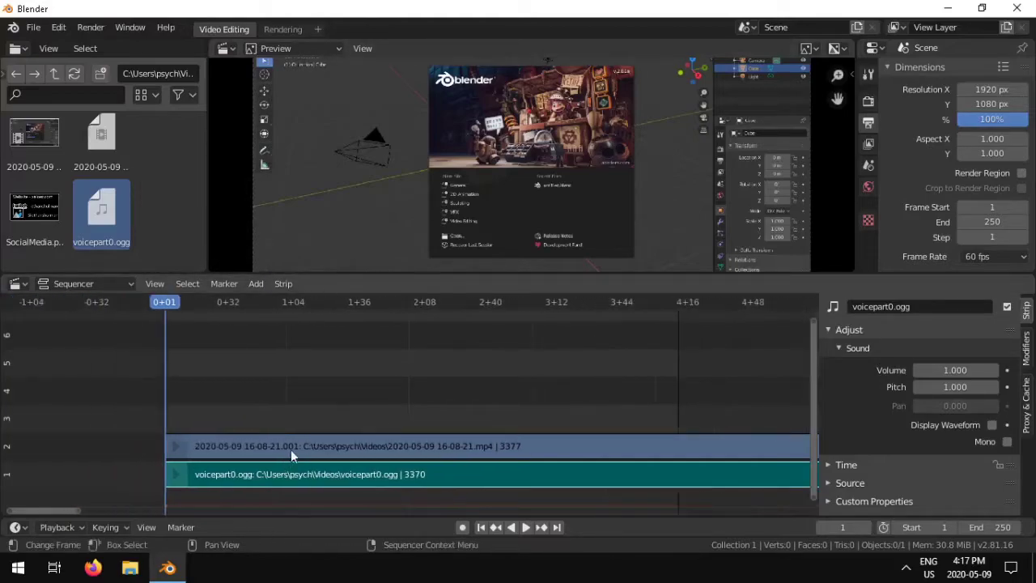
pyautogui.scroll(-3, 312, 447)
pyautogui.click(526, 527)
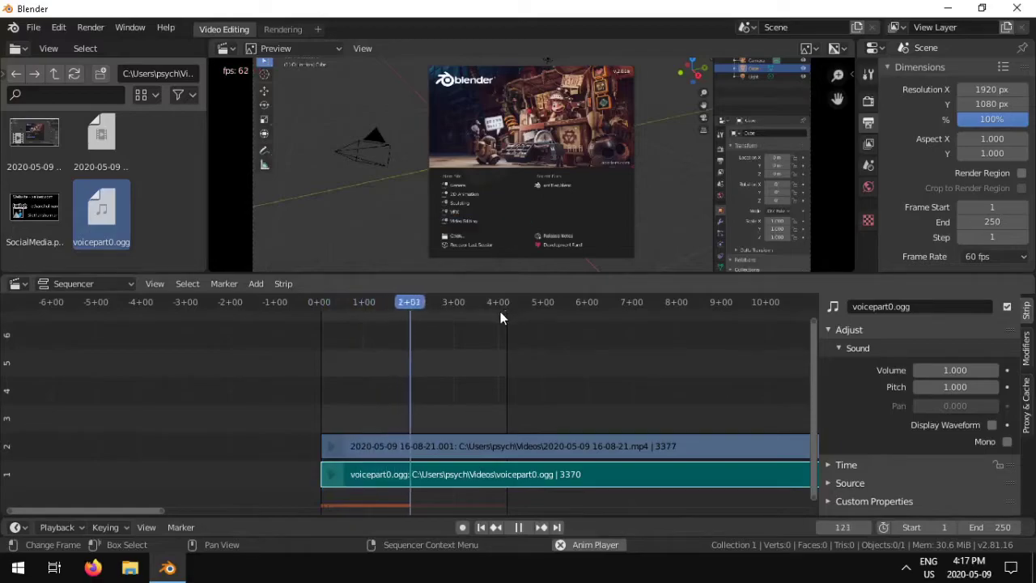
pyautogui.click(514, 527)
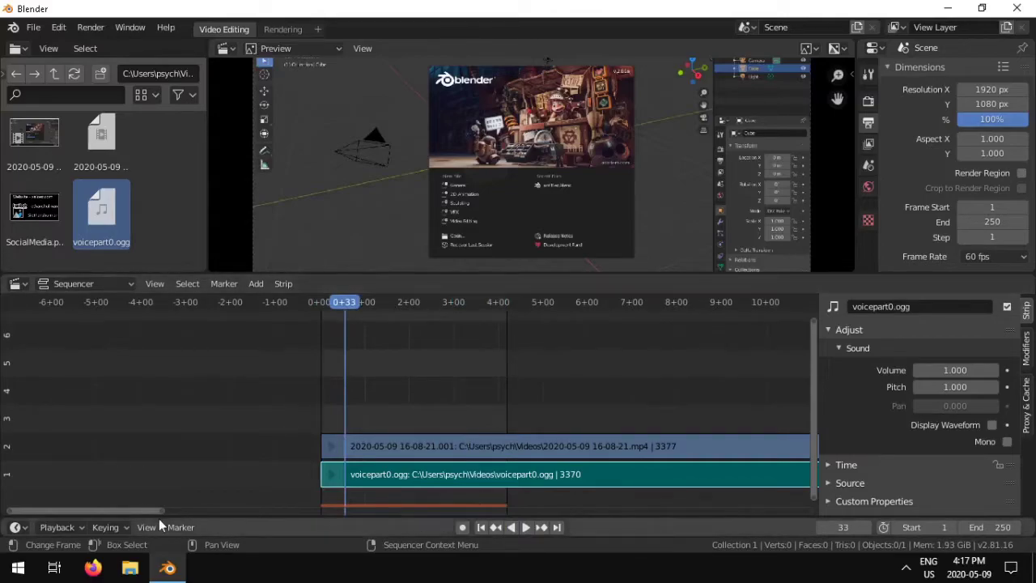
# Step: Move the playhead to the strips' end and set the scene end frame to 3381
pyautogui.moveTo(146, 510); pyautogui.dragTo(772, 497)
pyautogui.moveTo(680, 307); pyautogui.dragTo(659, 307)
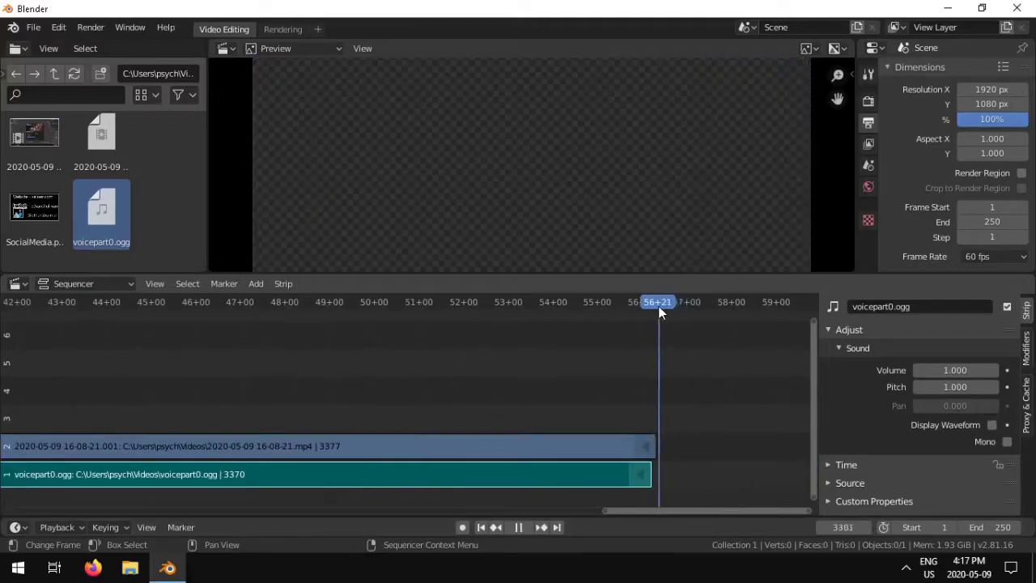
pyautogui.click(65, 527)
pyautogui.click(118, 497)
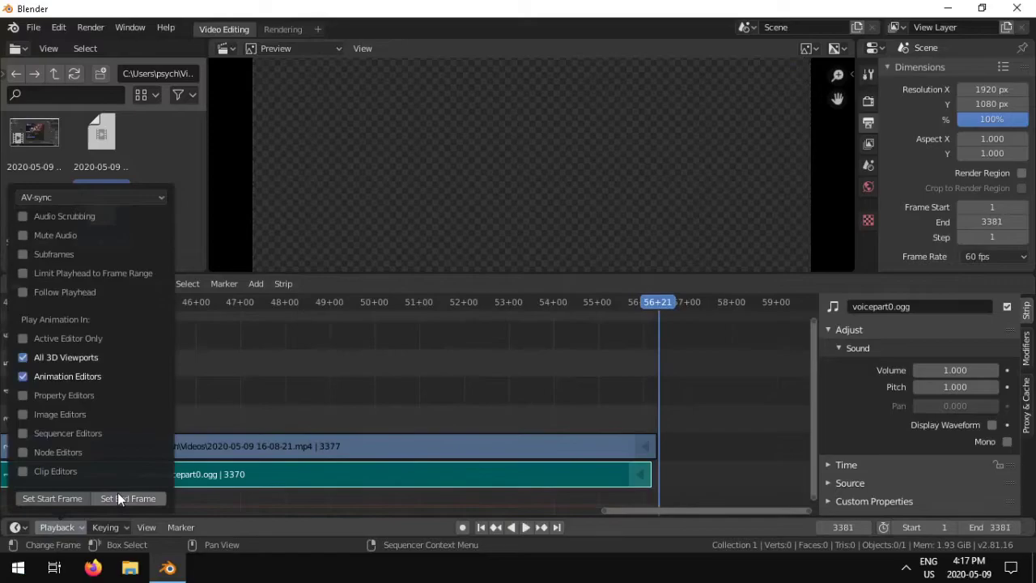
pyautogui.moveTo(642, 508); pyautogui.dragTo(36, 512)
pyautogui.hotkey('shift', 'Left')
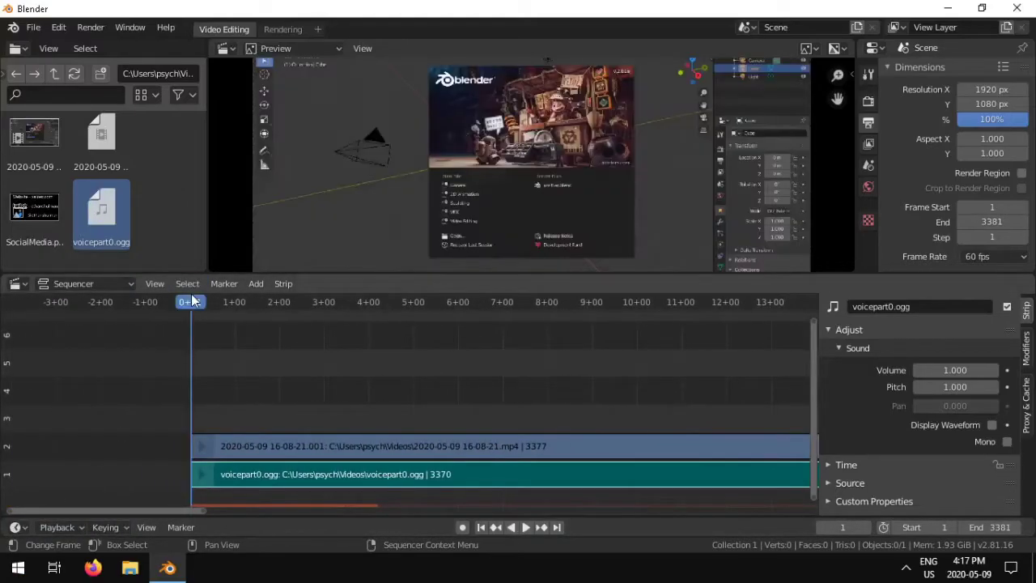
pyautogui.scroll(-5, 469, 506)
pyautogui.moveTo(469, 512); pyautogui.dragTo(789, 492)
pyautogui.moveTo(588, 306)
pyautogui.mouseDown()
pyautogui.moveTo(617, 302)
pyautogui.moveTo(602, 301)
pyautogui.mouseUp()
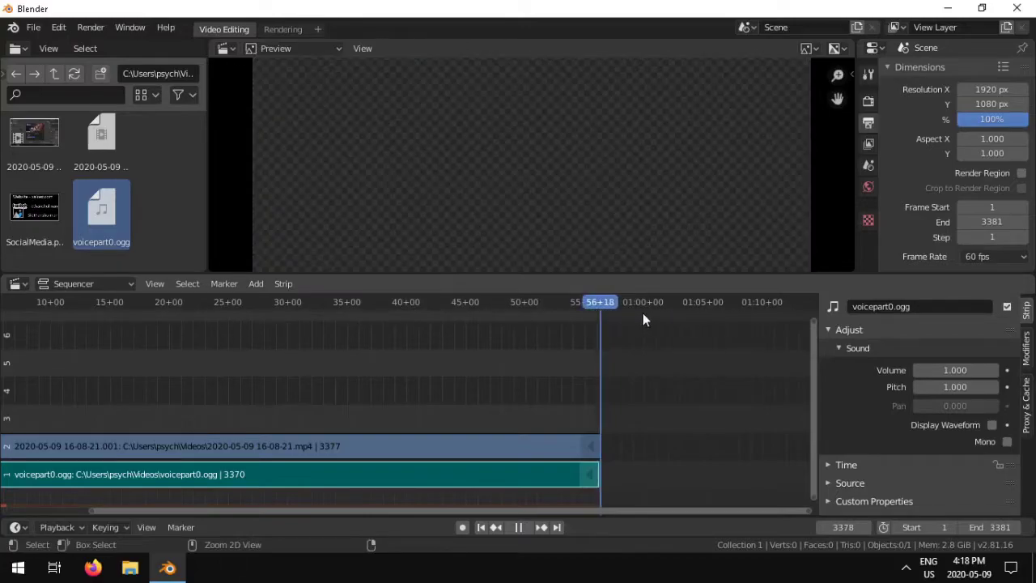
pyautogui.press('Escape')
pyautogui.moveTo(600, 510); pyautogui.dragTo(356, 515)
pyautogui.click(262, 301)
pyautogui.click(323, 301)
pyautogui.moveTo(388, 303); pyautogui.dragTo(582, 301)
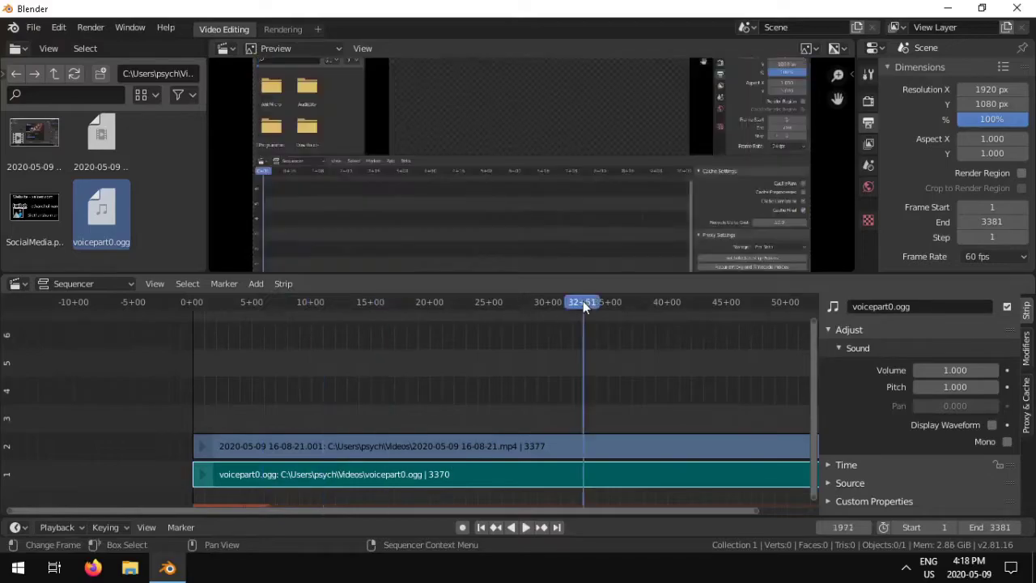
# Step: Cut both the video and voicepart0.ogg strips at the playhead near 52 seconds
pyautogui.moveTo(421, 512); pyautogui.dragTo(469, 512)
pyautogui.click(608, 304)
pyautogui.click(607, 303)
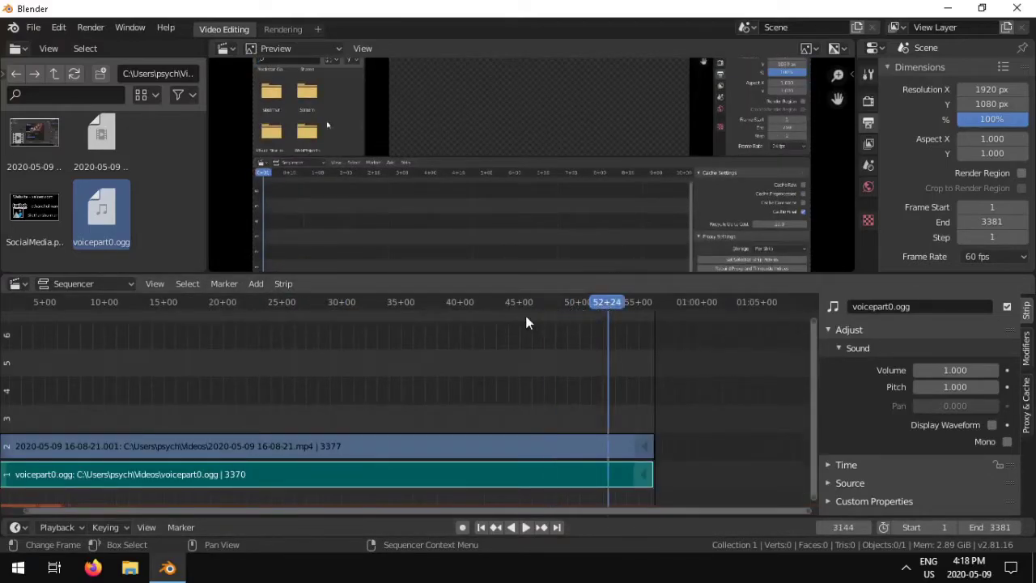
pyautogui.click(613, 456)
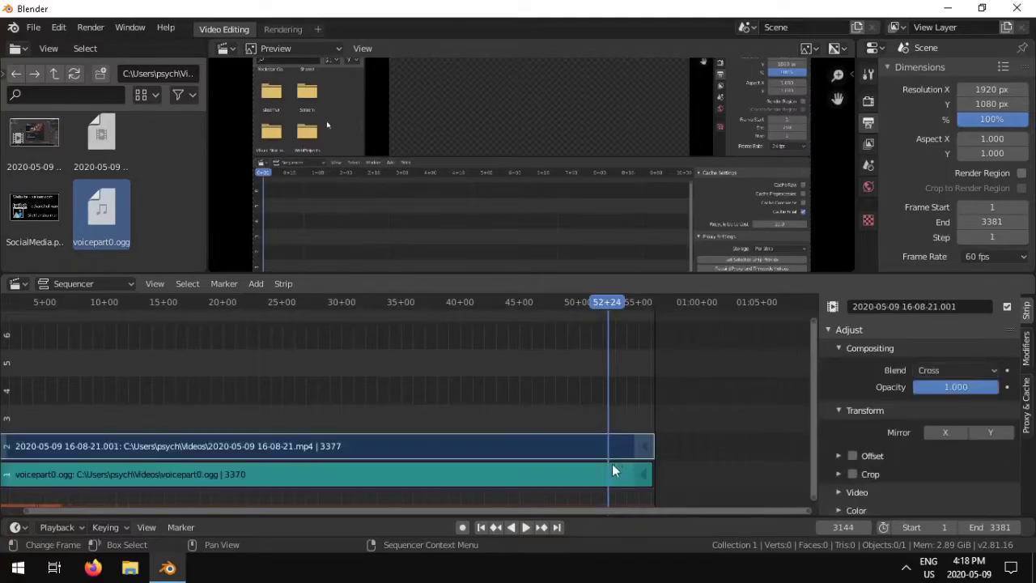
pyautogui.click(614, 475)
pyautogui.click(627, 446)
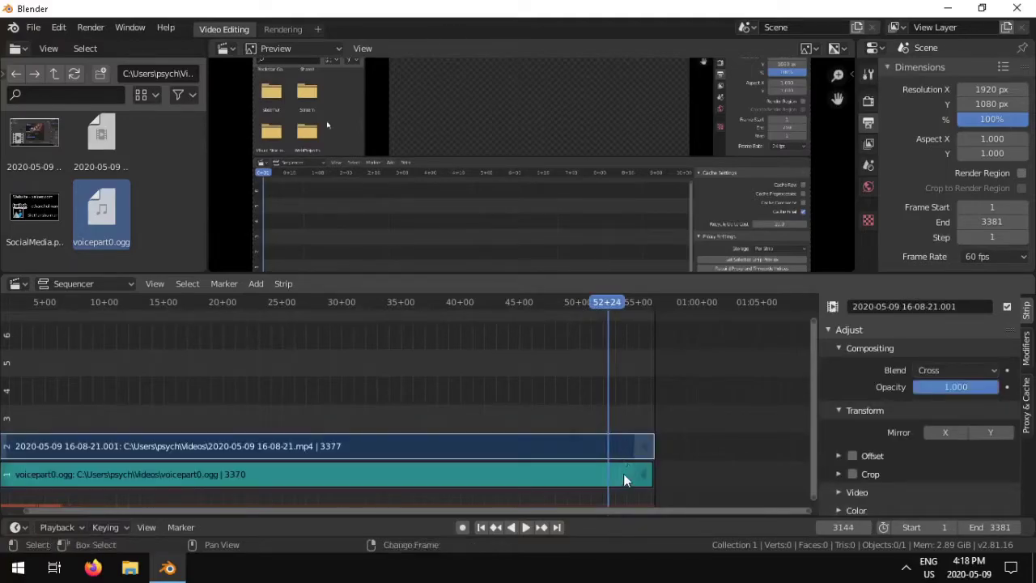
pyautogui.click(622, 478)
pyautogui.rightClick(619, 436)
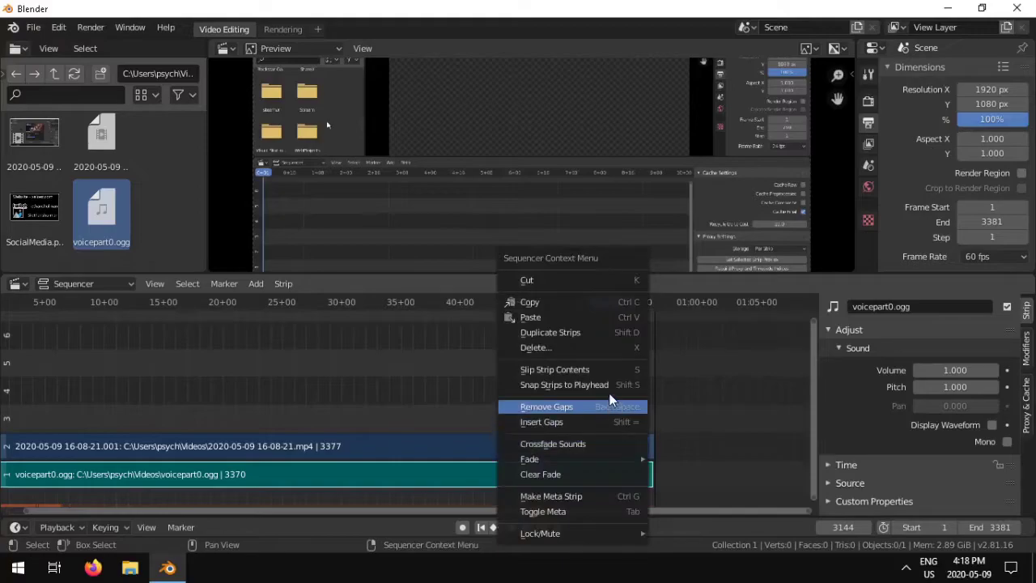
pyautogui.click(553, 285)
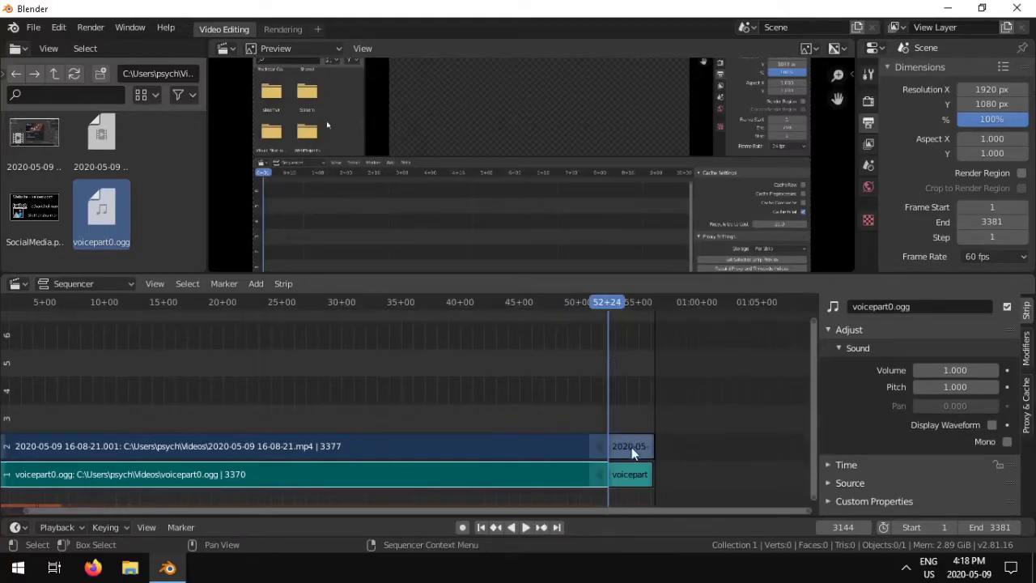
# Step: Select the trailing video and voice pieces after the cut and delete them
pyautogui.moveTo(605, 305); pyautogui.dragTo(536, 299)
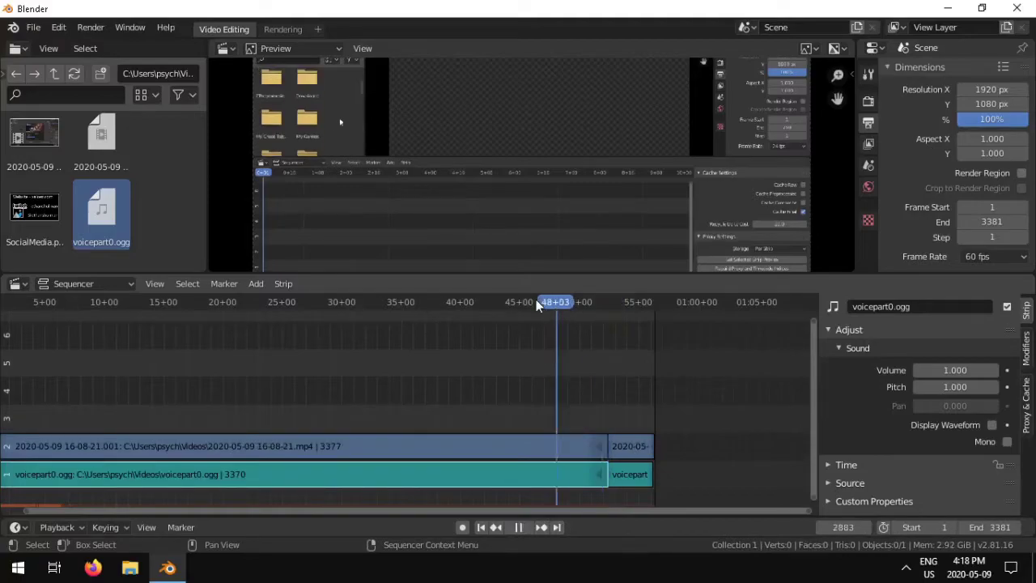
pyautogui.click(632, 474)
pyautogui.click(597, 451)
pyautogui.click(645, 476)
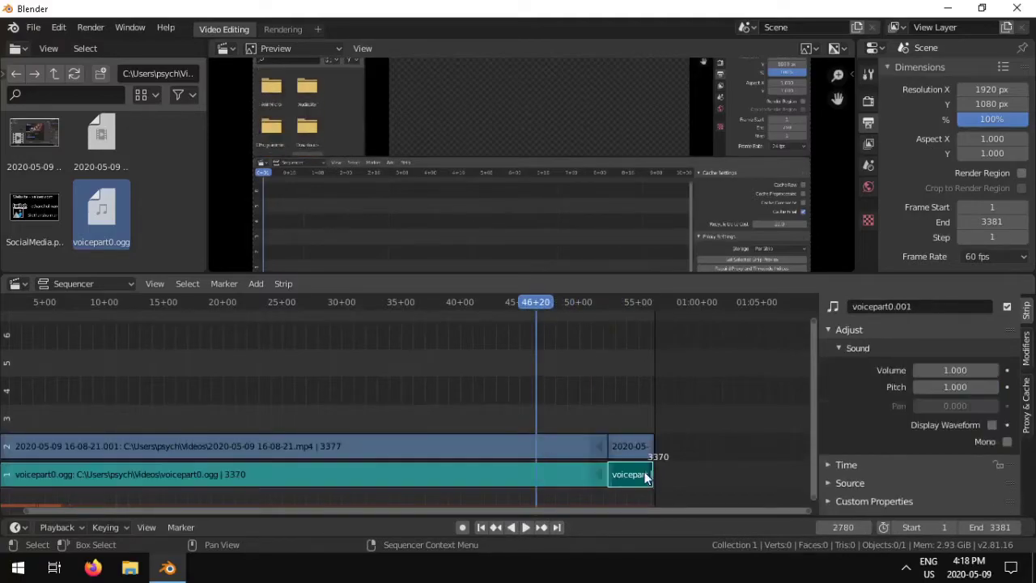
pyautogui.click(629, 451)
pyautogui.click(634, 474)
pyautogui.click(631, 453)
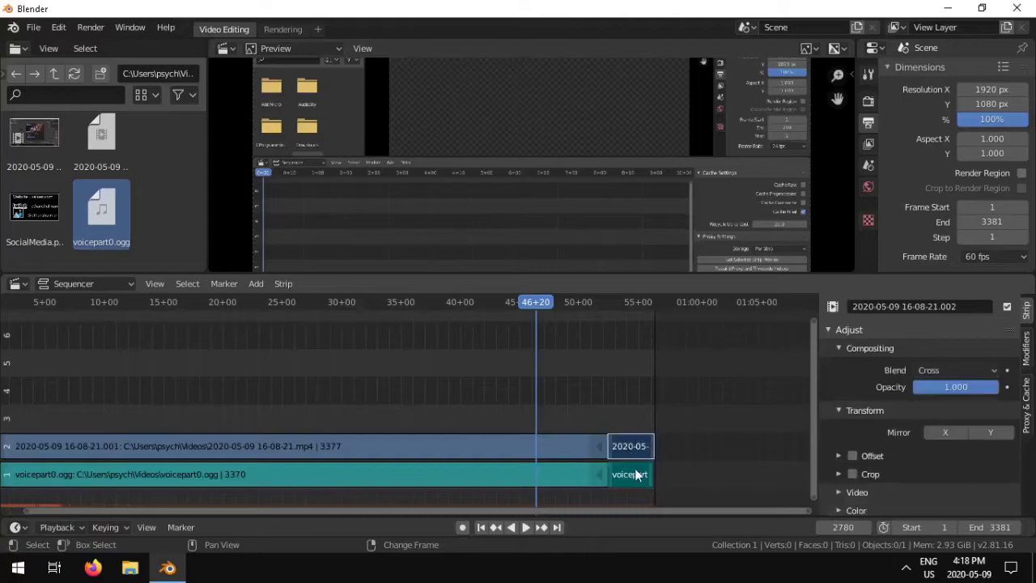
pyautogui.press('Delete')
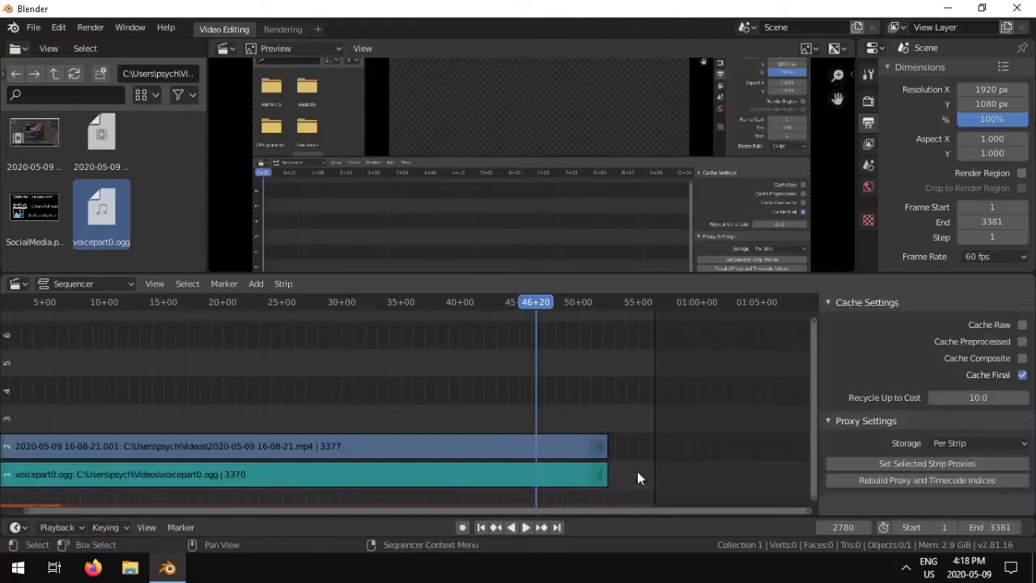
pyautogui.hotkey('ctrl', 'z')
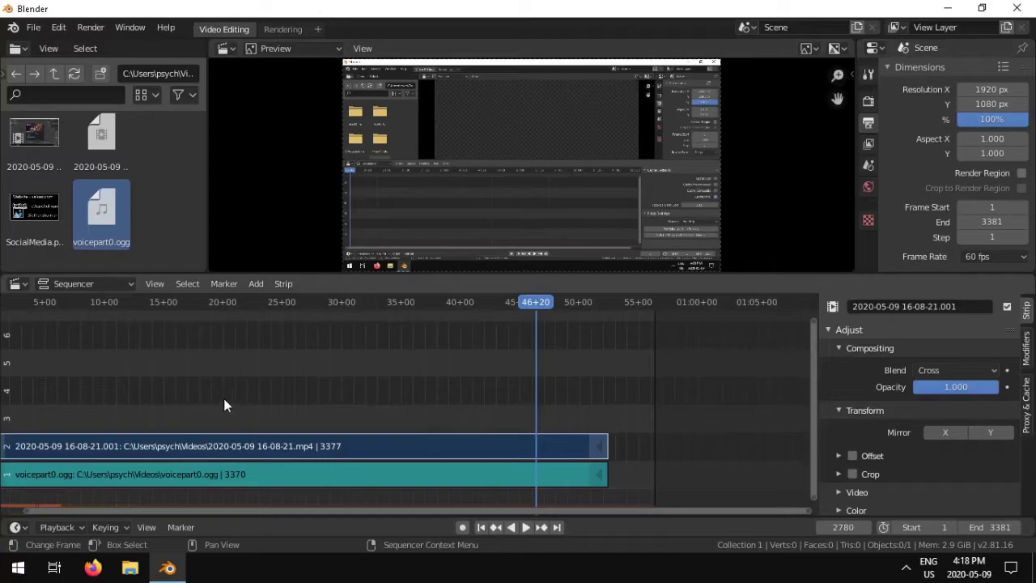
# Step: Enter 1280 for Resolution X and 720 for Resolution Y in Output Dimensions
pyautogui.click(983, 89)
pyautogui.write('1280')
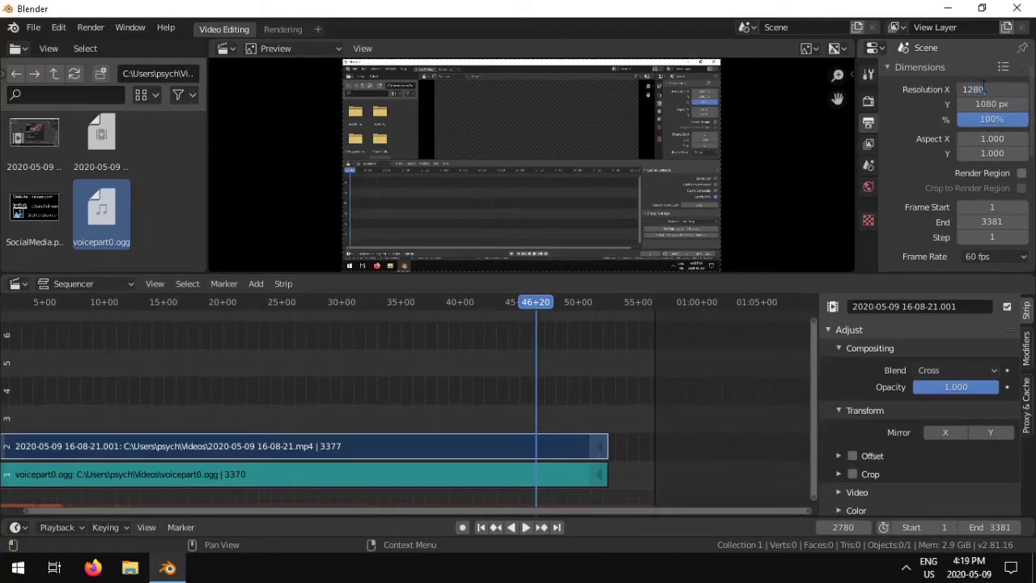
pyautogui.press('Return')
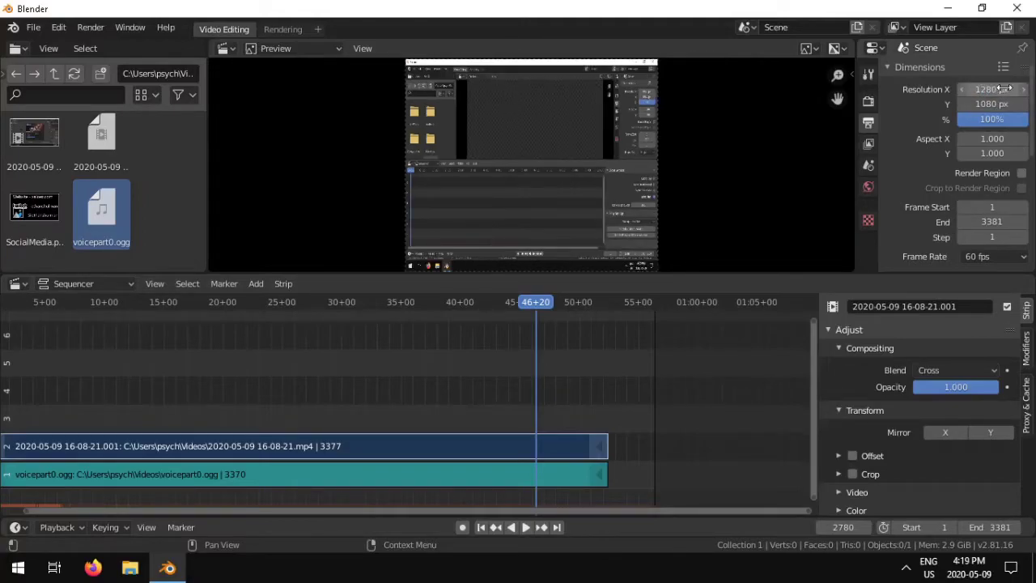
pyautogui.click(991, 104)
pyautogui.write('720')
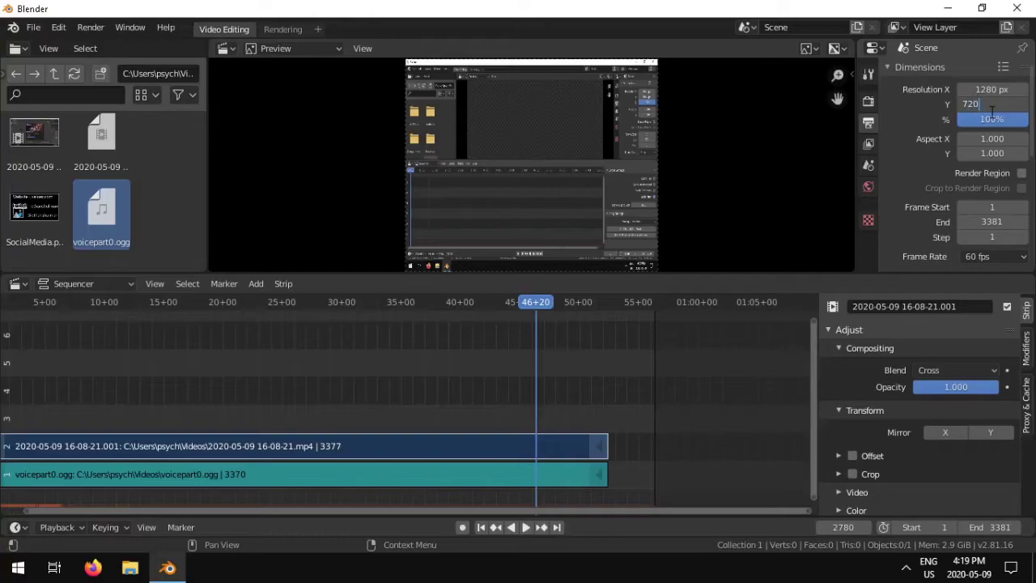
pyautogui.press('Return')
# Step: Scroll the properties down to the Output panel and open the File Format list
pyautogui.scroll(-3, 908, 215)
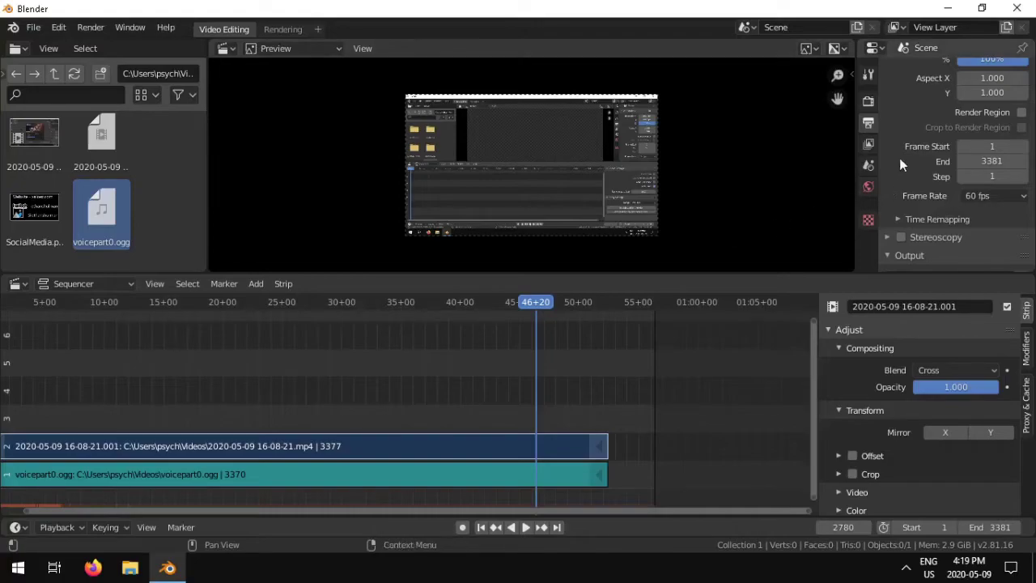
pyautogui.scroll(-3, 924, 174)
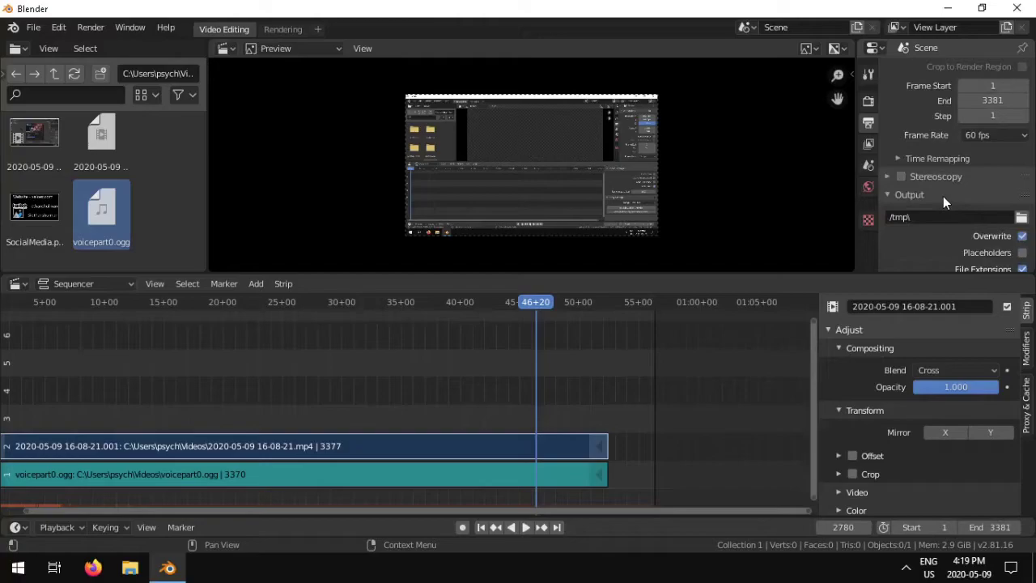
pyautogui.scroll(-6, 942, 195)
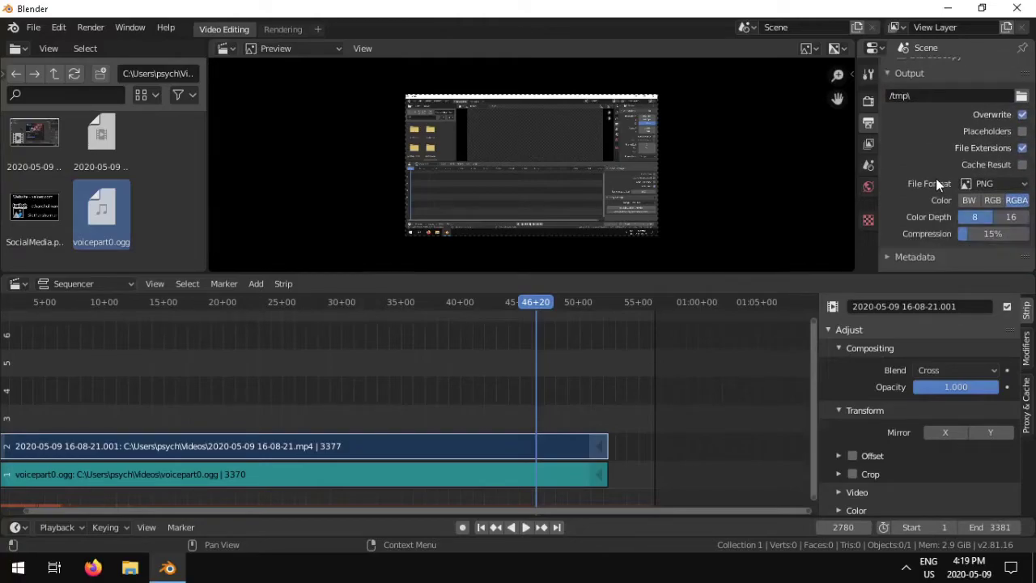
pyautogui.click(1009, 187)
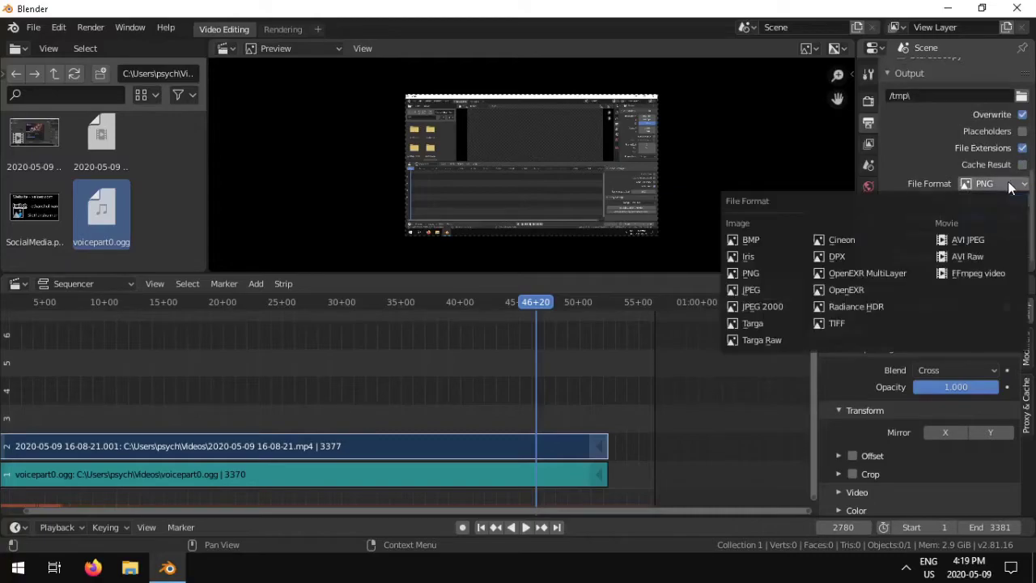
# Step: Set the file format to FFmpeg video with a Matroska container
pyautogui.click(976, 272)
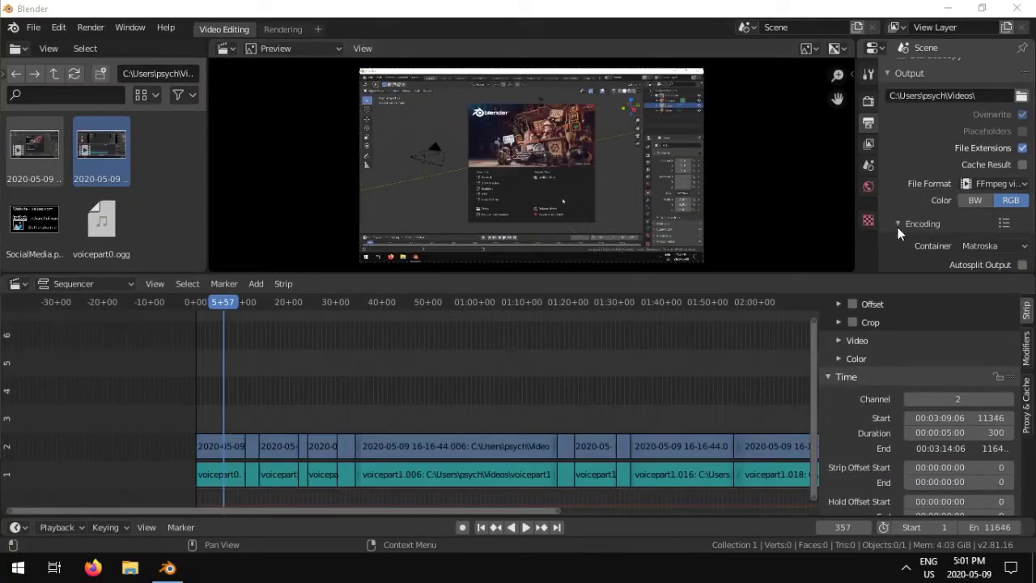
pyautogui.click(897, 225)
pyautogui.click(897, 227)
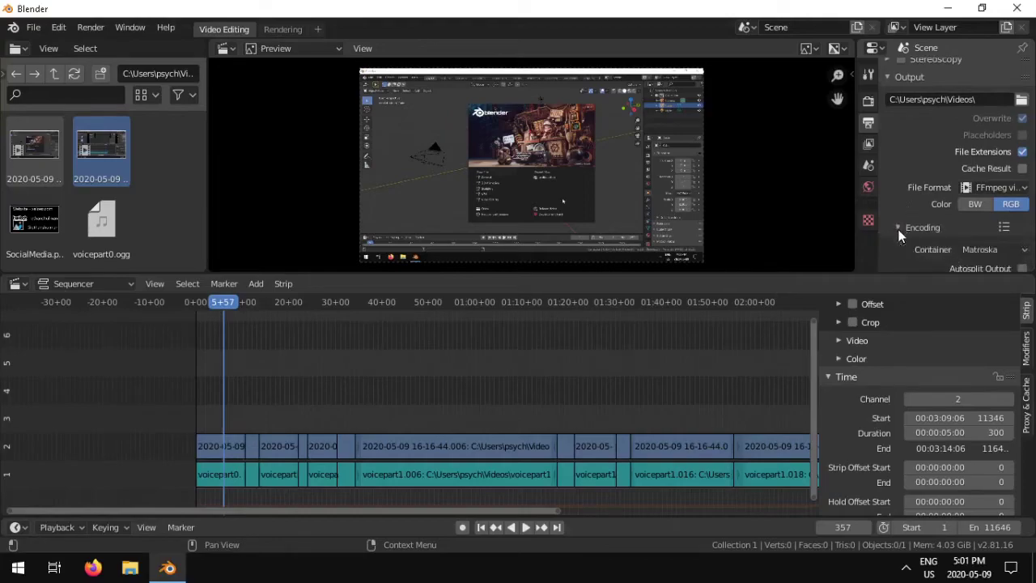
pyautogui.scroll(-2, 931, 204)
pyautogui.click(989, 189)
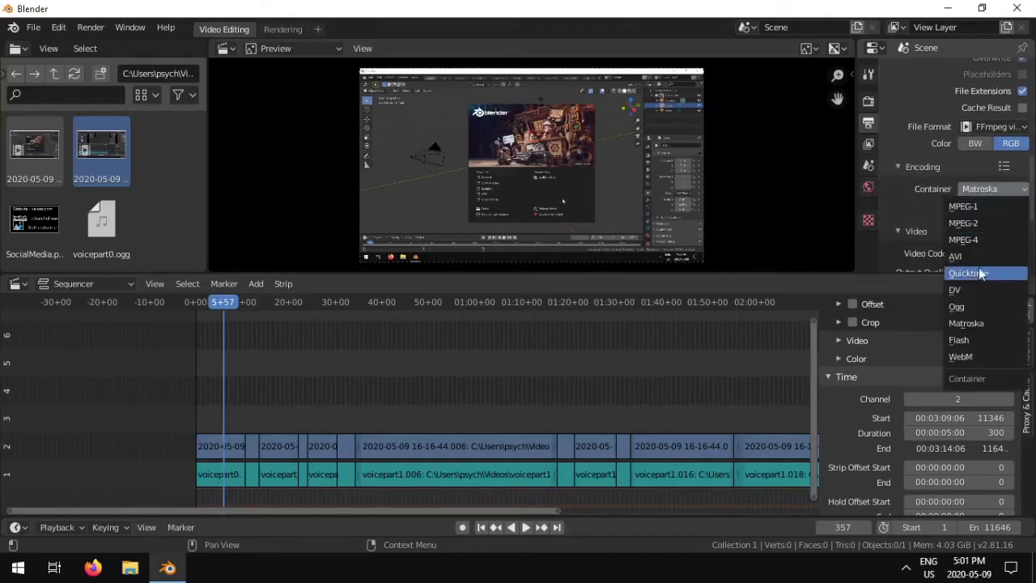
pyautogui.click(965, 323)
# Step: Set the audio codec to AAC
pyautogui.scroll(-2, 914, 217)
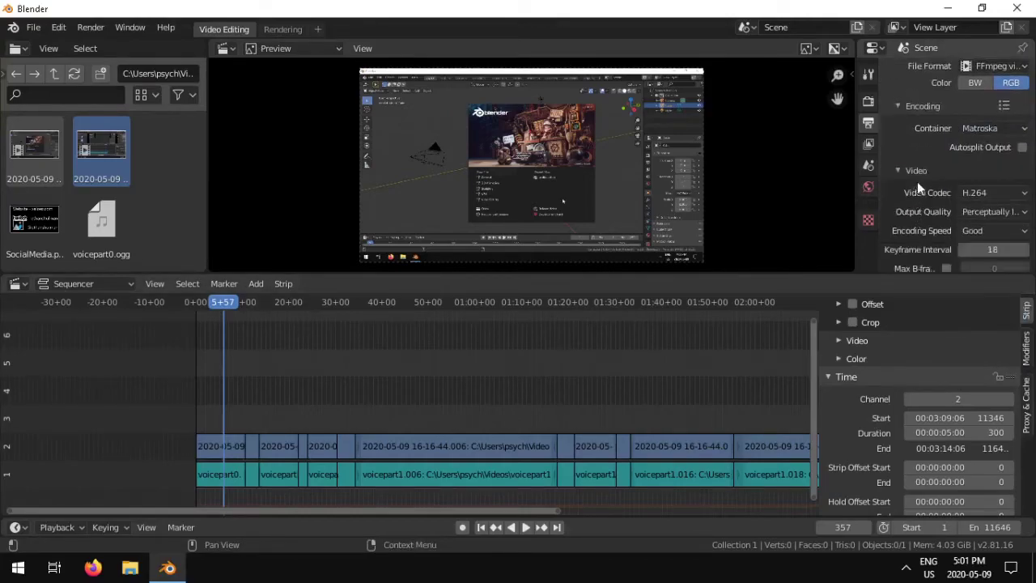
pyautogui.scroll(-3, 919, 174)
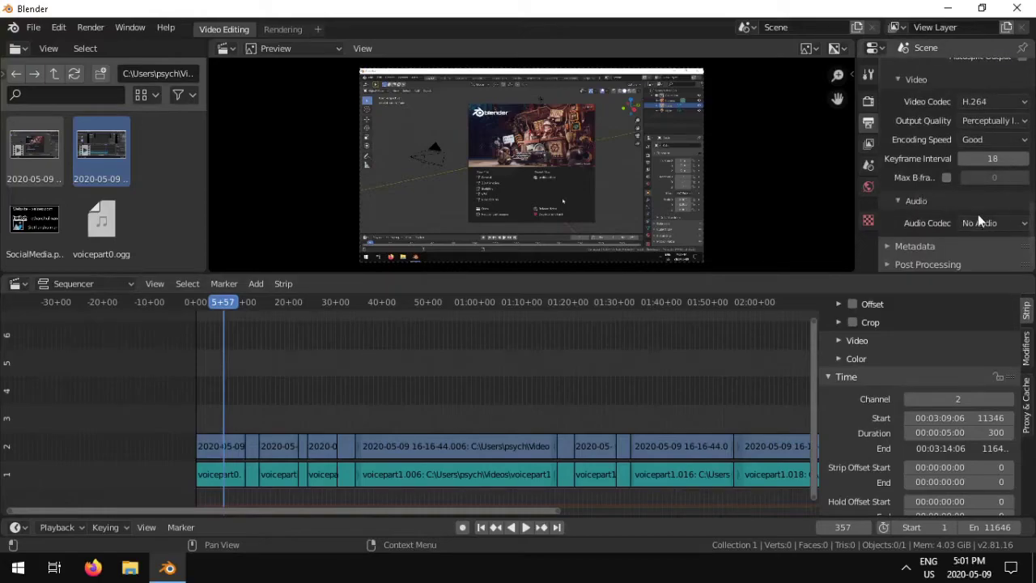
pyautogui.click(1002, 227)
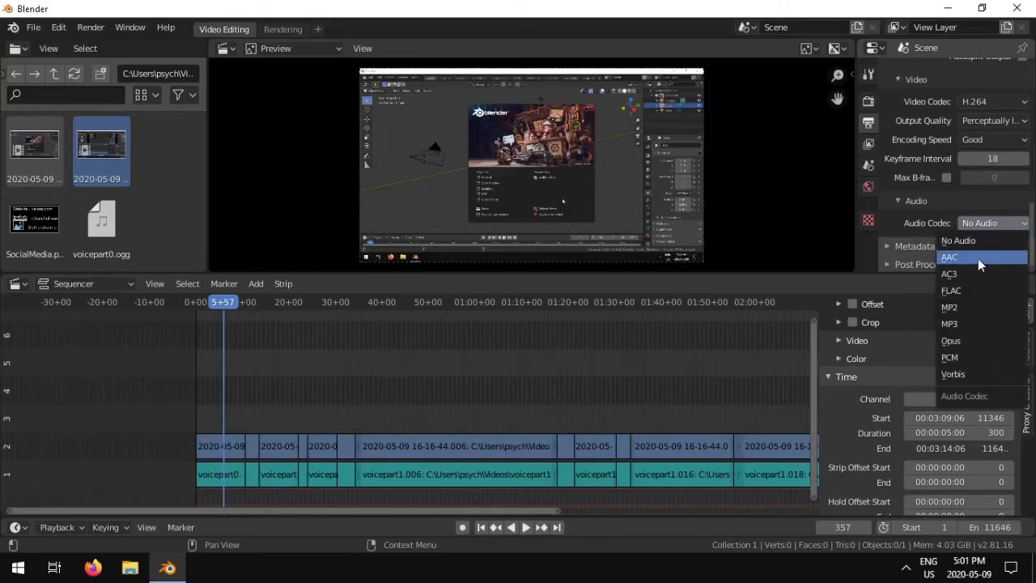
pyautogui.click(977, 258)
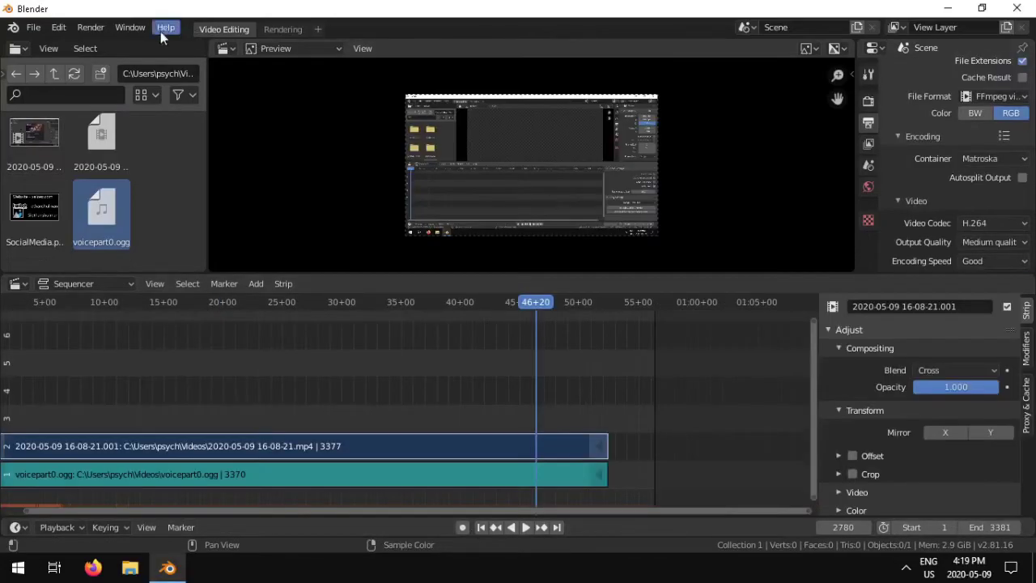
# Step: Start Render Animation, then shrink and move the render window aside
pyautogui.click(91, 27)
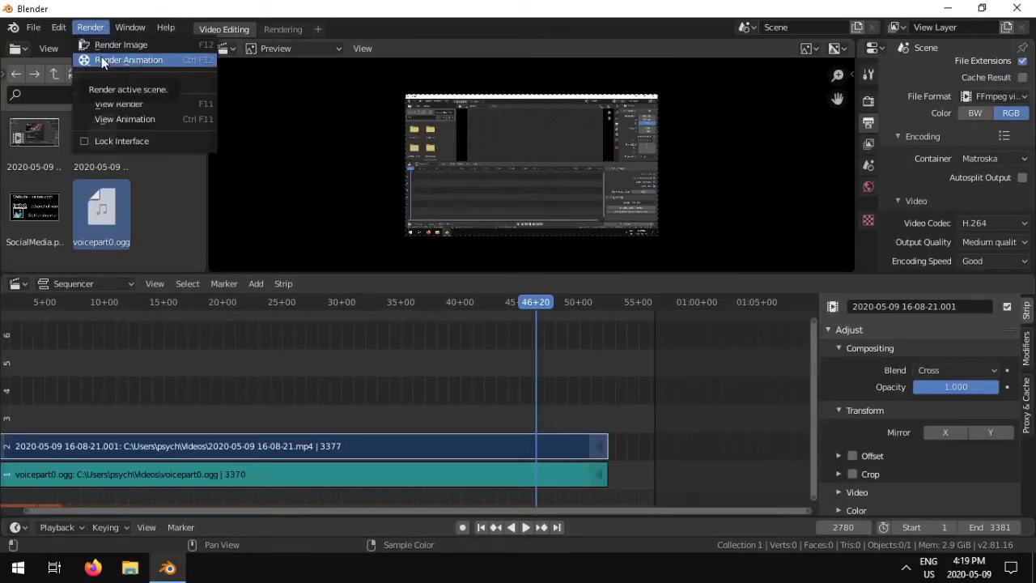
pyautogui.click(101, 60)
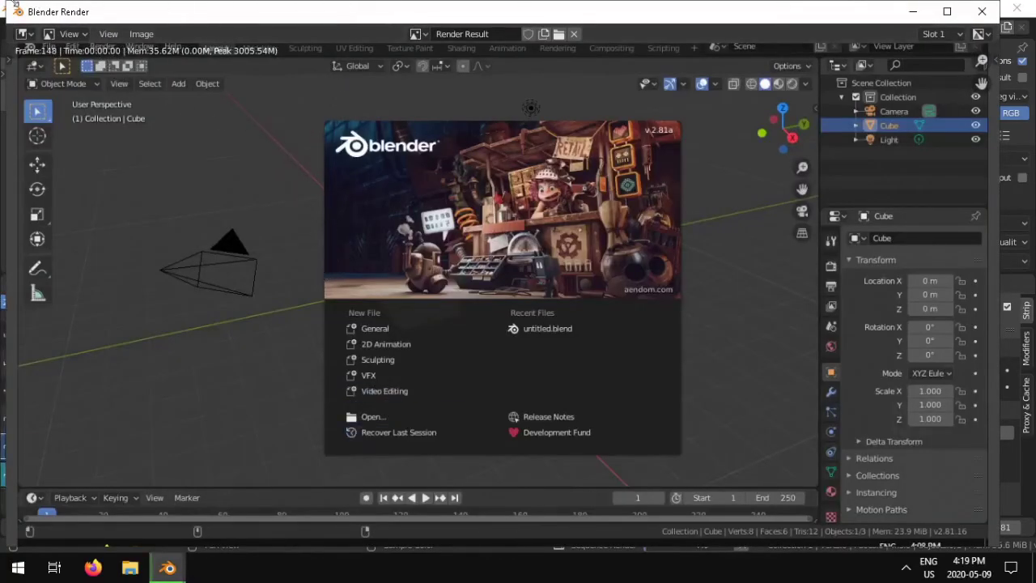
pyautogui.moveTo(8, 1); pyautogui.dragTo(299, 152)
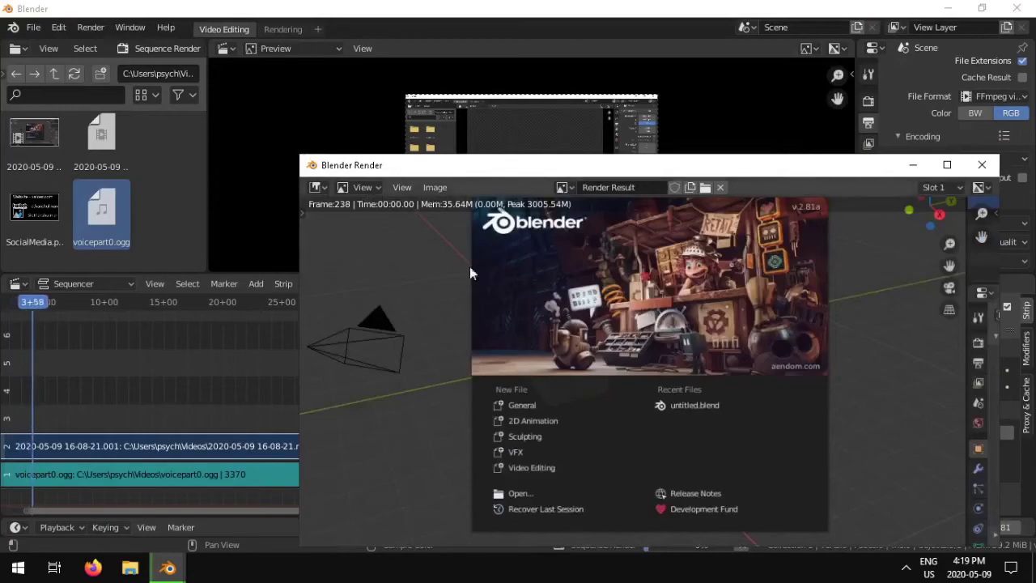
pyautogui.moveTo(384, 165); pyautogui.dragTo(354, 34)
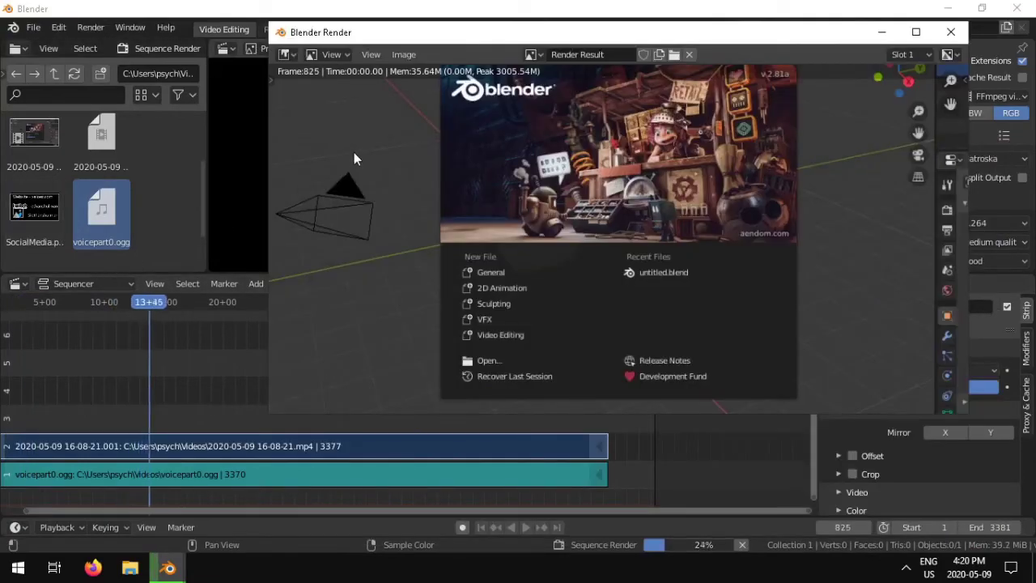